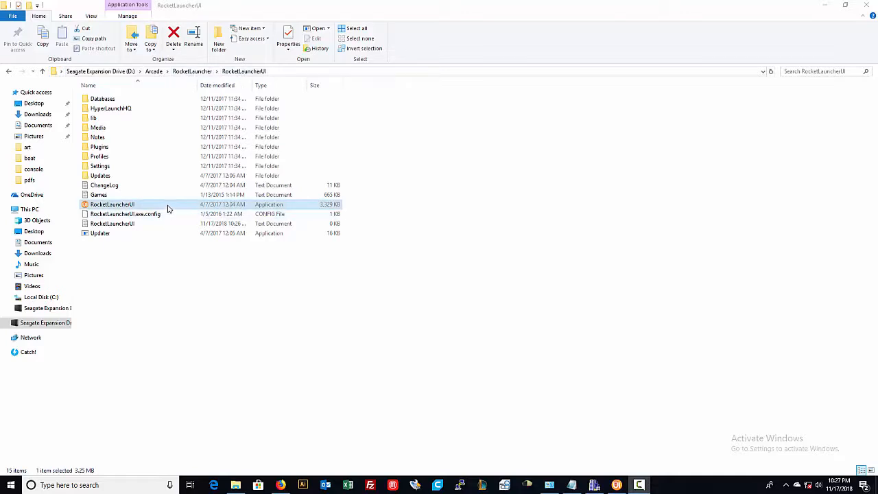
# Bring the RocketLauncherUI window with Sony Playstation emulator settings to the front
pyautogui.click(616, 485)
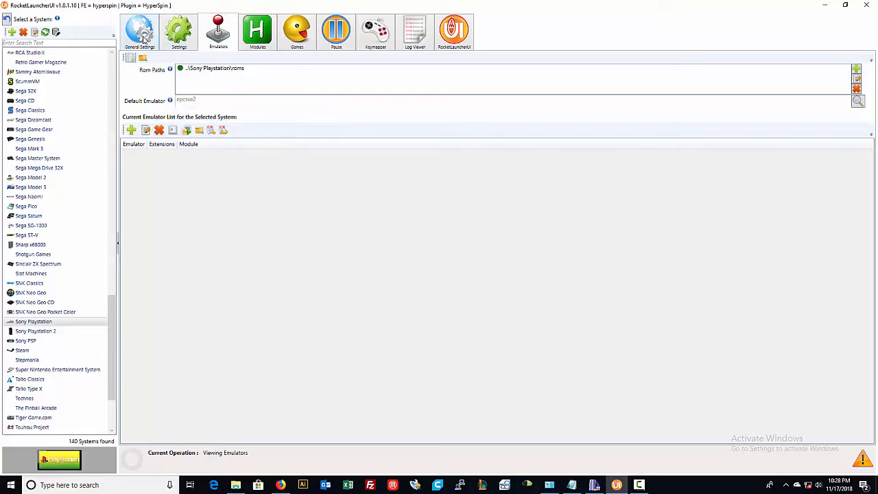
# Switch to the Games audit view for Sony Playstation
pyautogui.click(301, 33)
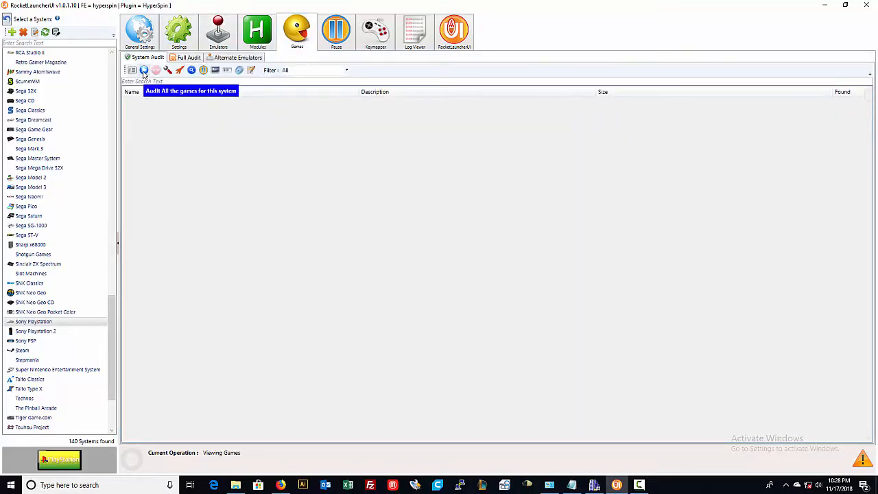
# Audit all Sony Playstation games (1360 of 1360 found) and return to the Emulators settings
pyautogui.click(144, 71)
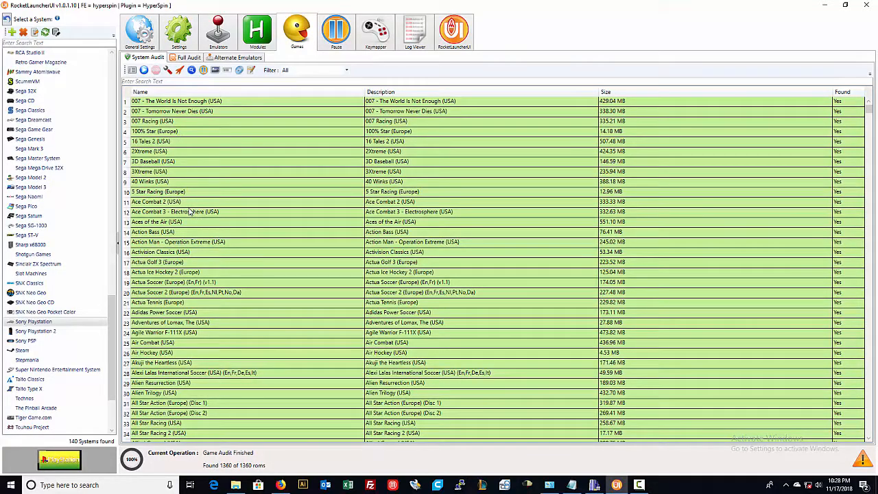
pyautogui.click(218, 32)
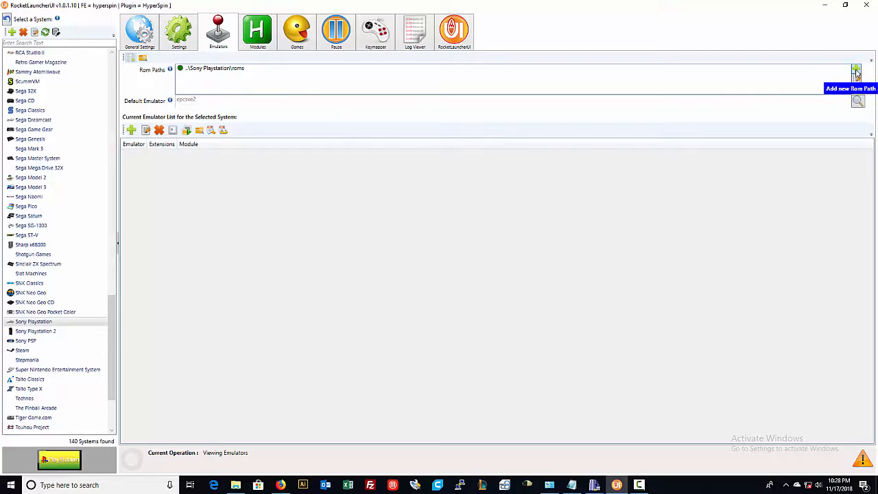
# Start a new rom path and browse into the Arcade folder on the Seagate D: drive
pyautogui.click(855, 72)
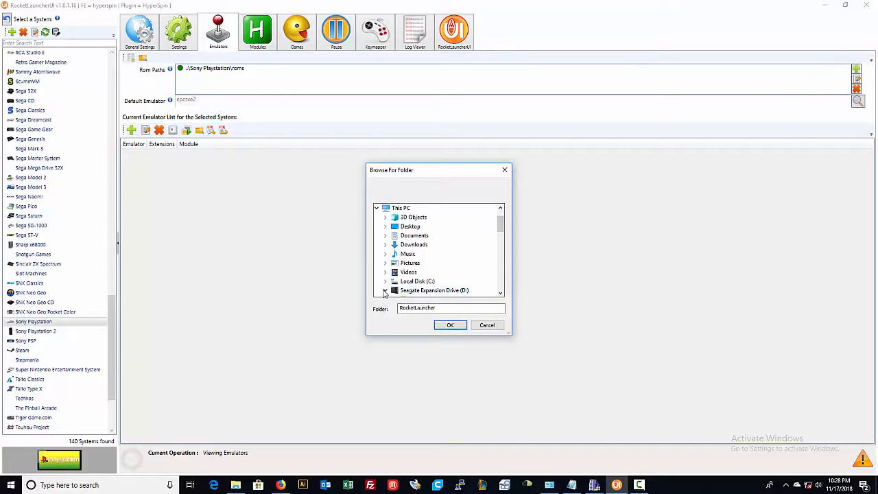
pyautogui.click(434, 290)
pyautogui.scroll(-3, 425, 261)
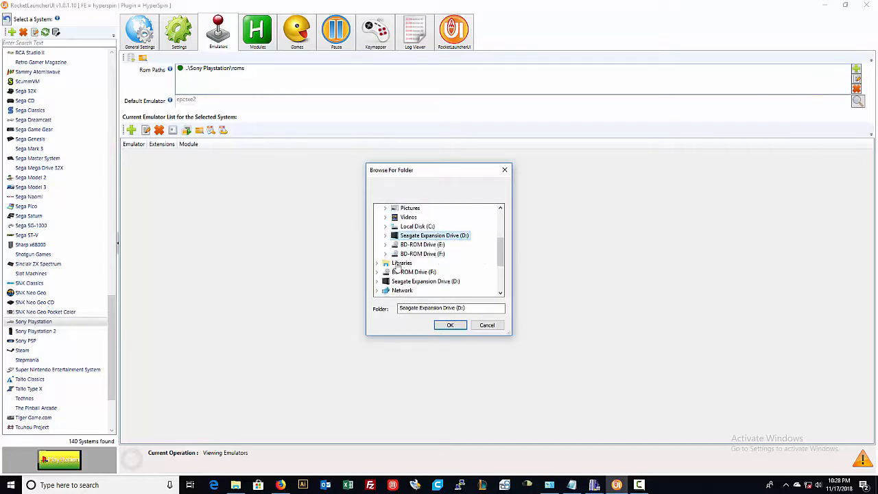
pyautogui.click(386, 235)
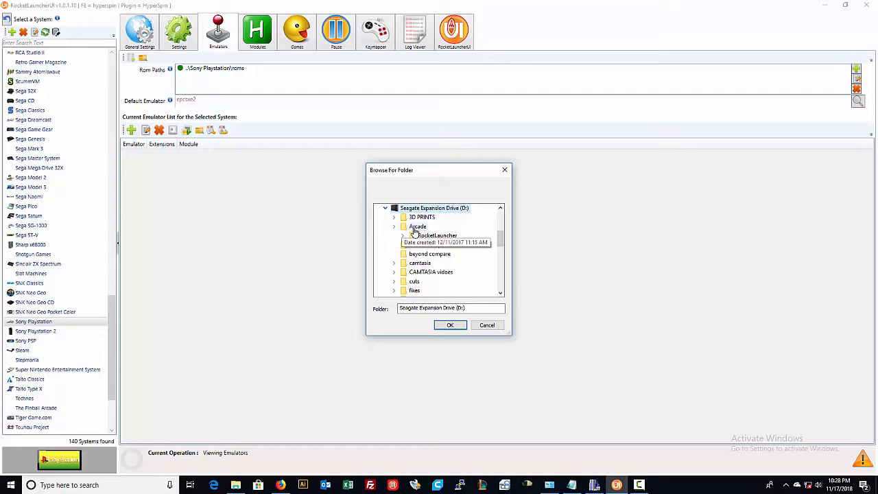
pyautogui.click(394, 226)
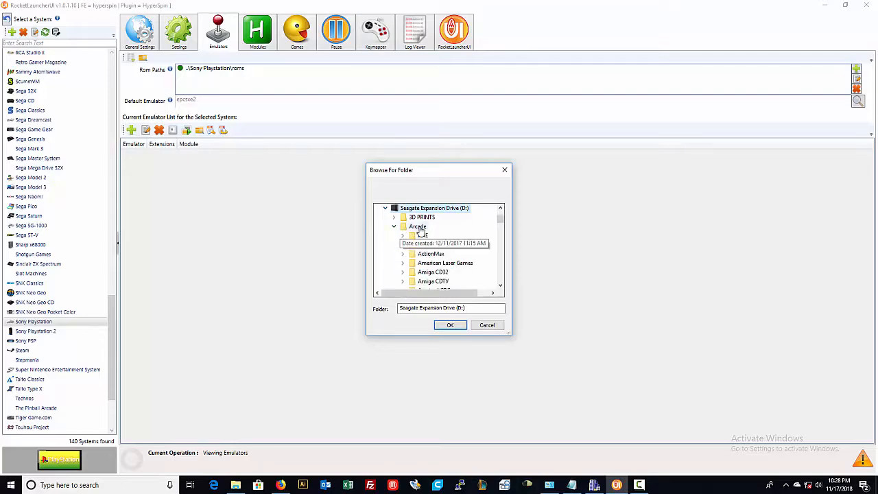
pyautogui.click(418, 226)
pyautogui.scroll(-3, 422, 230)
pyautogui.scroll(-3, 422, 229)
pyautogui.scroll(-3, 421, 230)
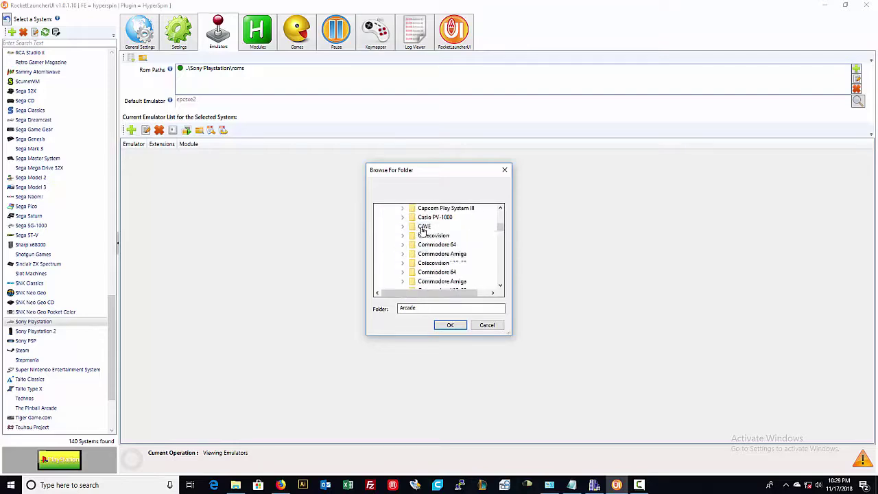
pyautogui.scroll(-5, 423, 230)
pyautogui.scroll(-3, 429, 233)
pyautogui.scroll(5, 432, 237)
pyautogui.scroll(8, 435, 240)
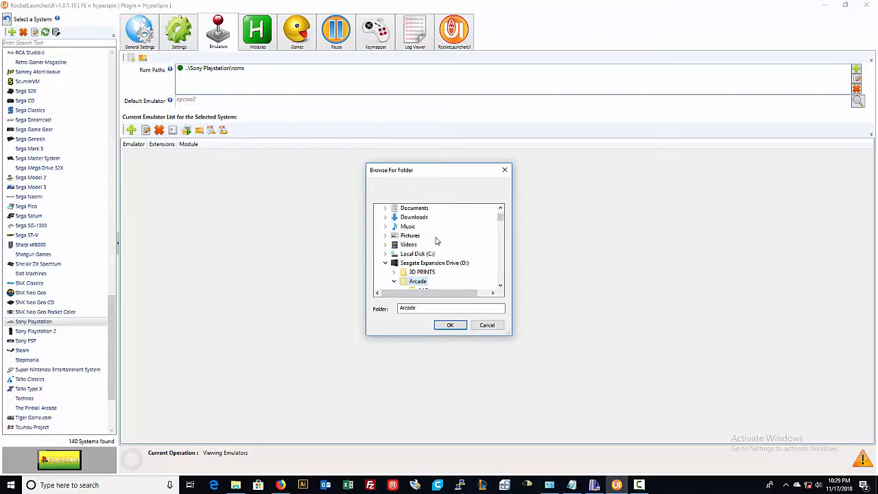
pyautogui.moveTo(417, 281)
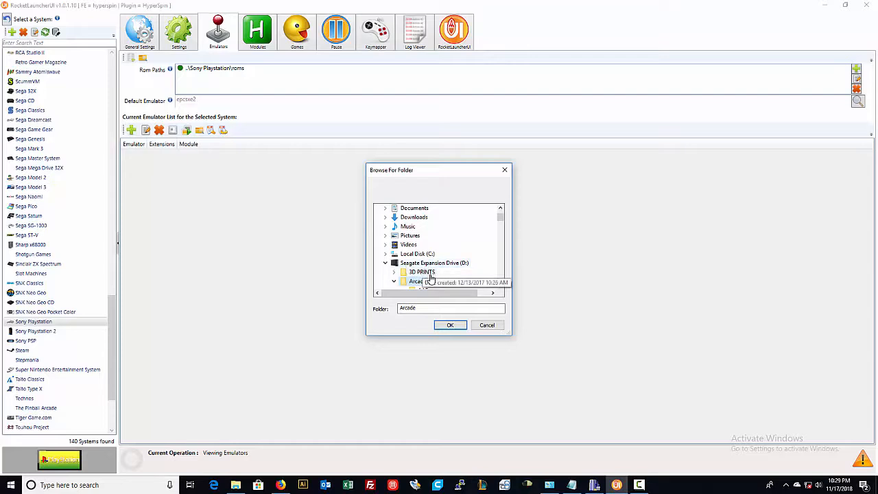
pyautogui.scroll(-3, 422, 271)
pyautogui.scroll(-3, 417, 266)
pyautogui.scroll(-5, 416, 264)
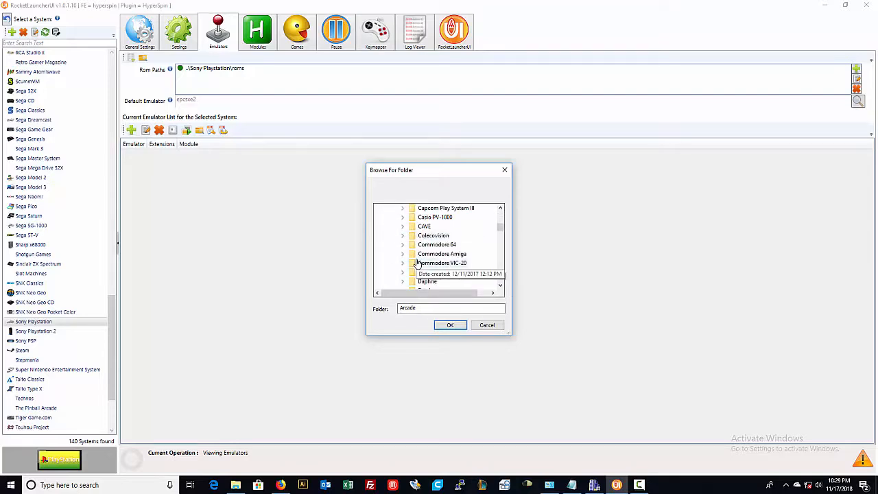
pyautogui.scroll(-5, 418, 261)
pyautogui.scroll(-5, 421, 259)
pyautogui.scroll(-3, 432, 256)
pyautogui.scroll(-4, 432, 256)
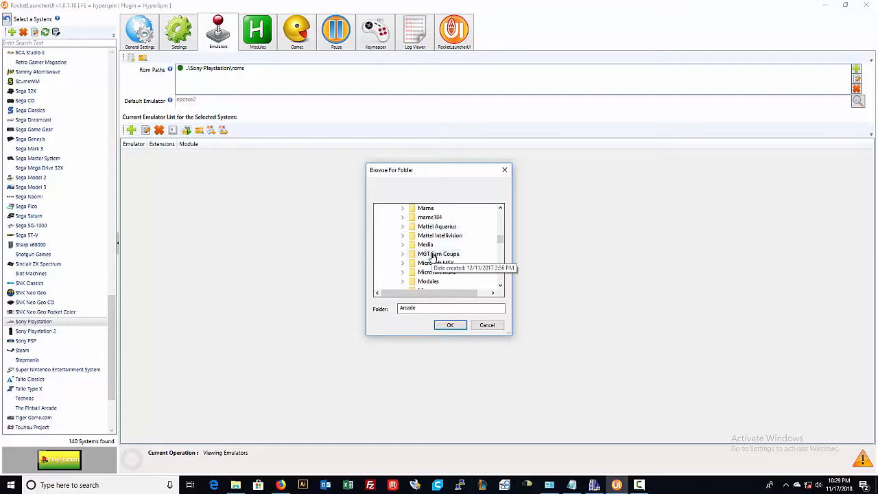
pyautogui.scroll(-4, 432, 256)
pyautogui.scroll(-4, 432, 257)
pyautogui.scroll(-3, 433, 257)
pyautogui.scroll(-4, 433, 257)
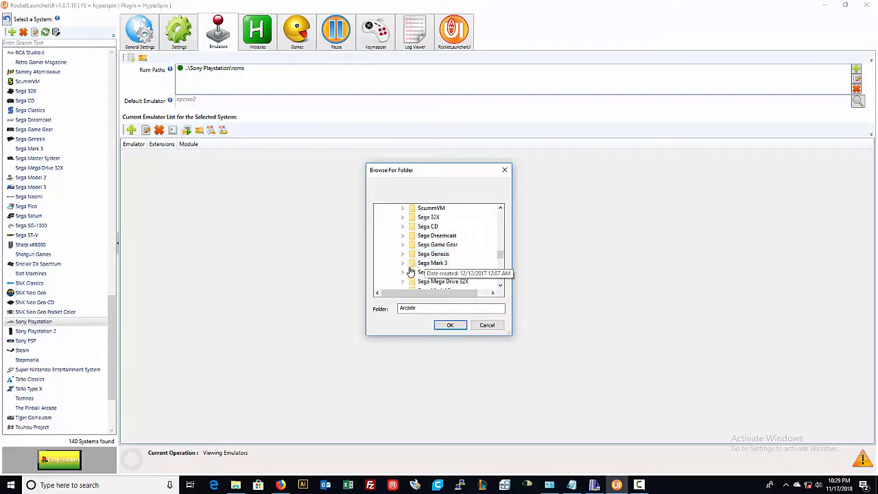
pyautogui.scroll(-3, 422, 260)
pyautogui.scroll(-3, 419, 258)
pyautogui.scroll(-2, 420, 258)
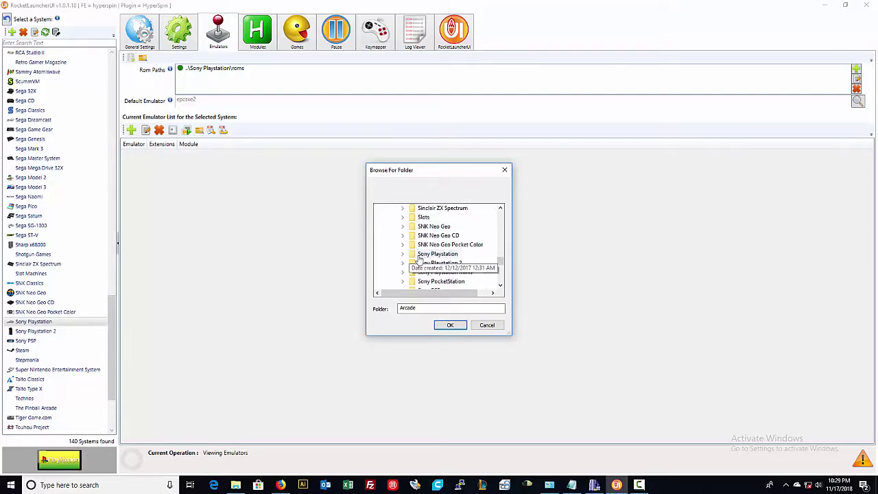
# Choose D:\Arcade\Sony Playstation\roms and confirm it as the second rom path
pyautogui.click(403, 254)
pyautogui.click(411, 263)
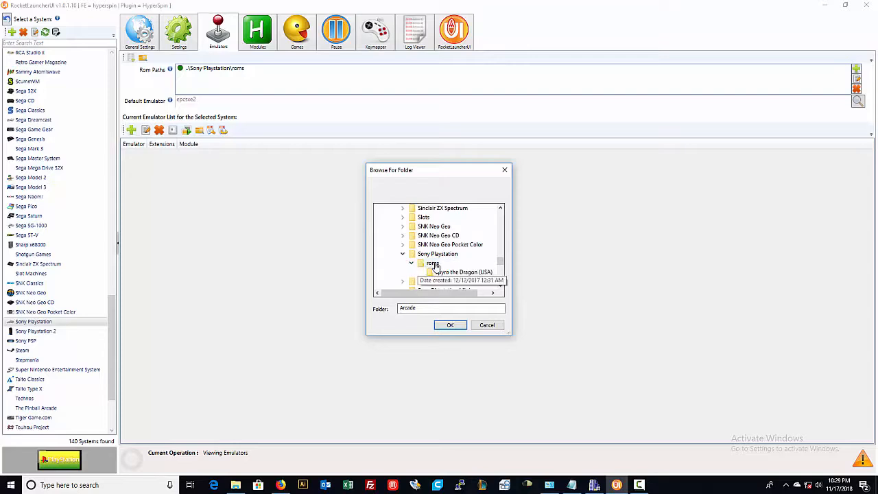
pyautogui.click(432, 263)
pyautogui.click(450, 326)
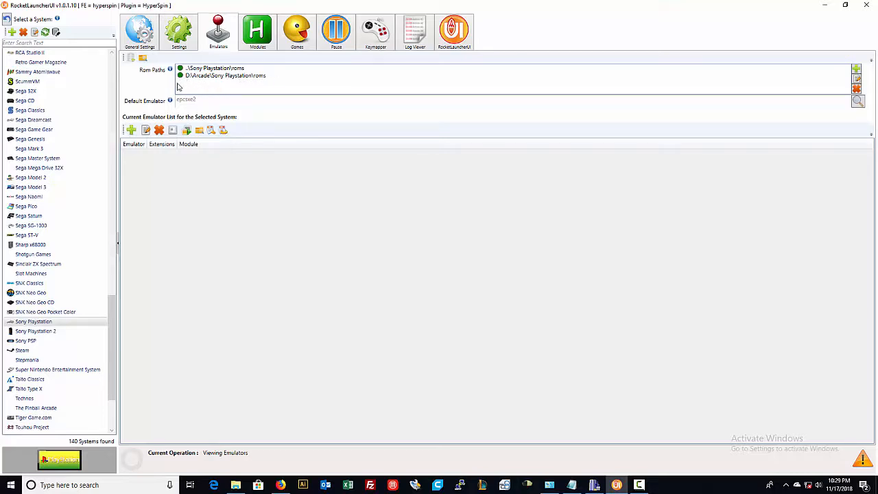
# Select the relative roms path and the new D:\Arcade rom path entries in turn
pyautogui.click(239, 69)
pyautogui.click(240, 75)
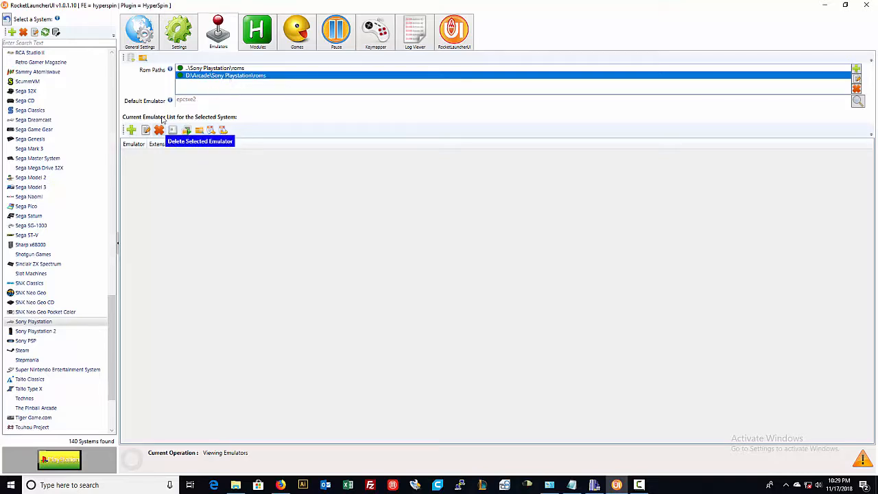
# Re-audit all Sony Playstation games, finding all 1360 roms, then return to Emulators settings
pyautogui.click(297, 32)
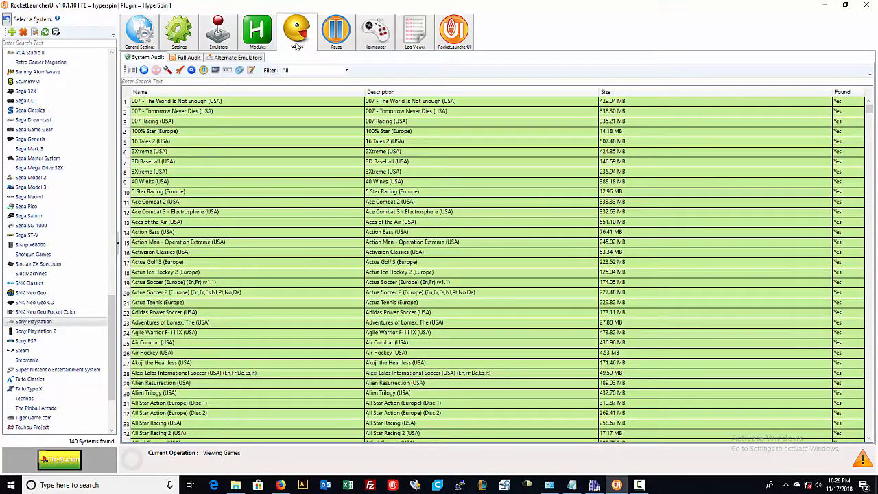
pyautogui.click(145, 70)
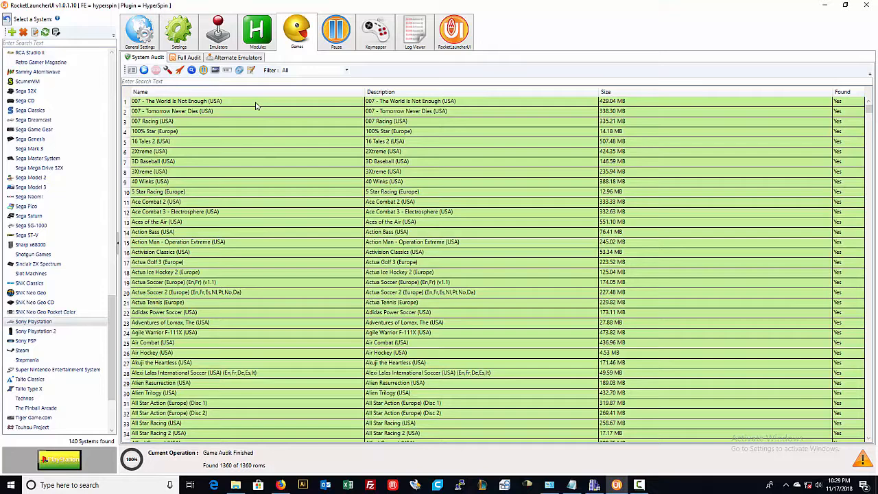
pyautogui.click(218, 33)
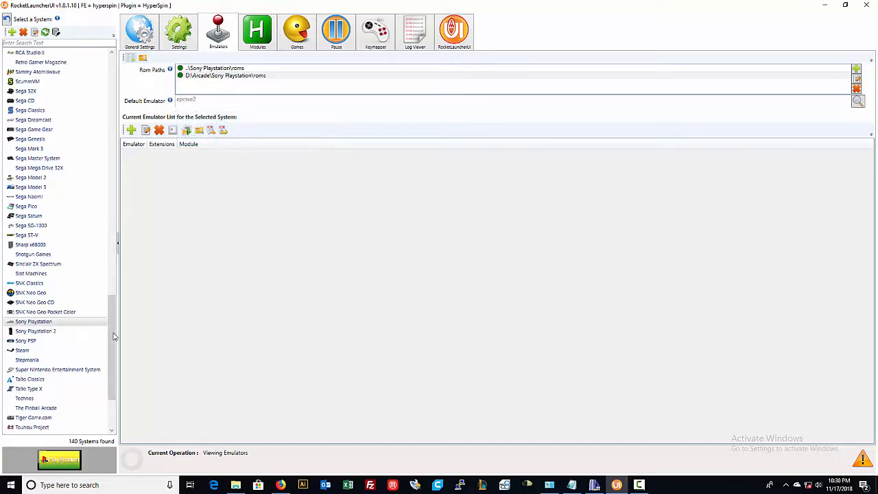
# Select the GLOBAL system and open the epcsxe2 emulator entry from its list
pyautogui.moveTo(112, 329); pyautogui.dragTo(113, 68)
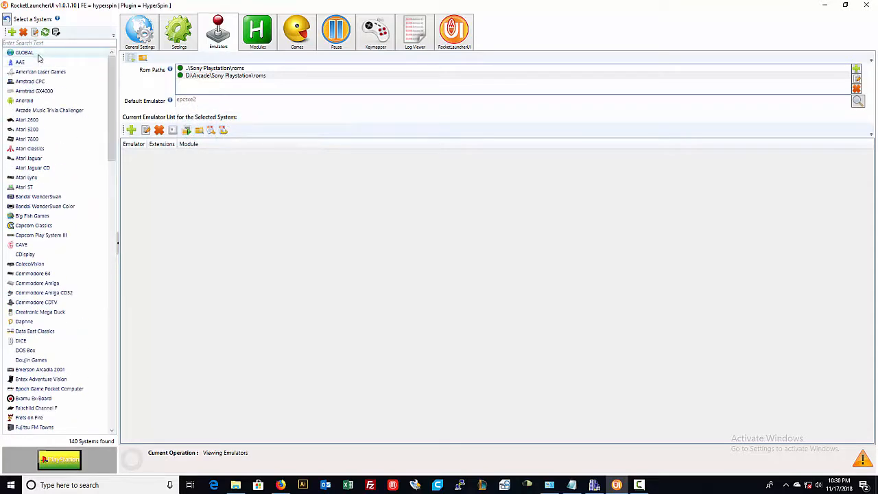
pyautogui.click(25, 52)
pyautogui.click(251, 278)
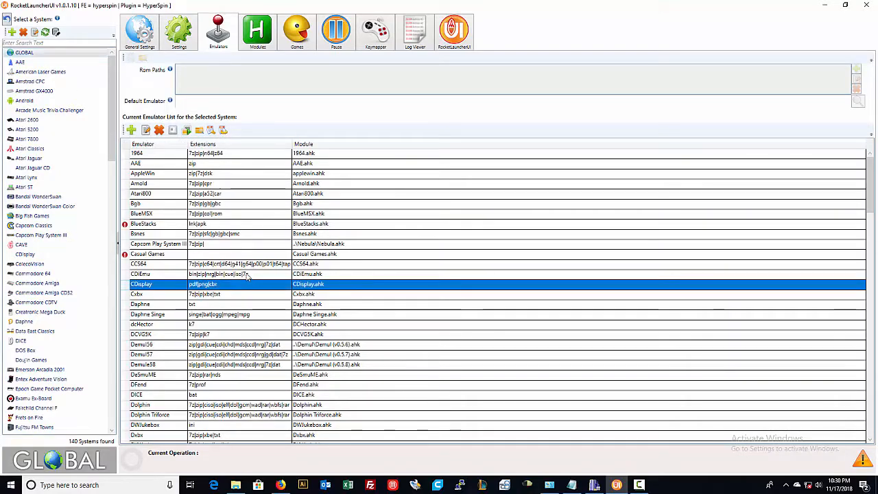
pyautogui.scroll(-3, 251, 287)
pyautogui.scroll(-3, 251, 287)
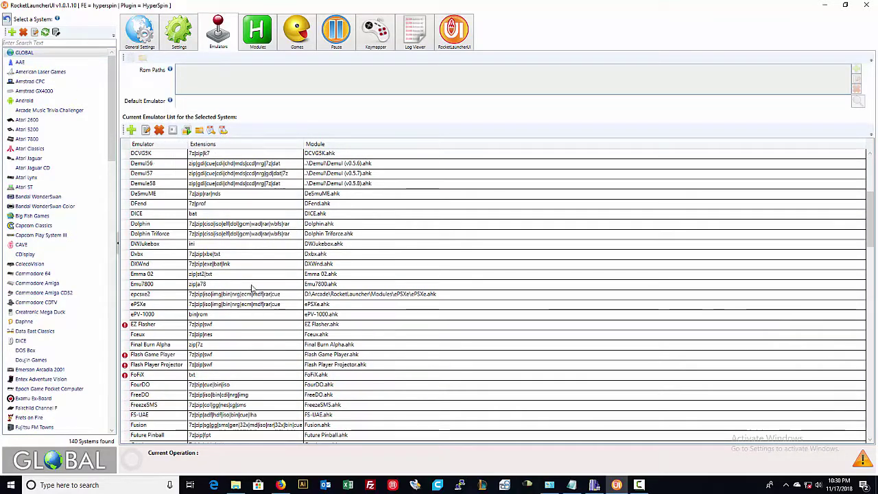
pyautogui.click(178, 295)
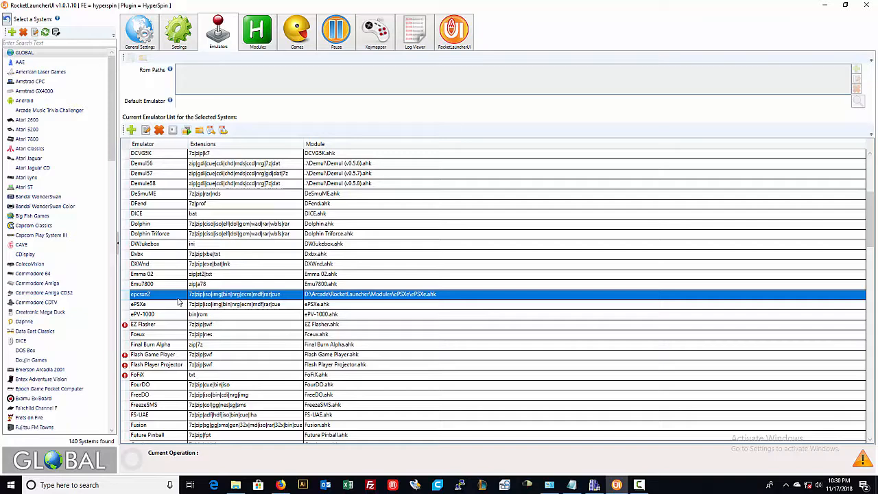
pyautogui.doubleClick(178, 294)
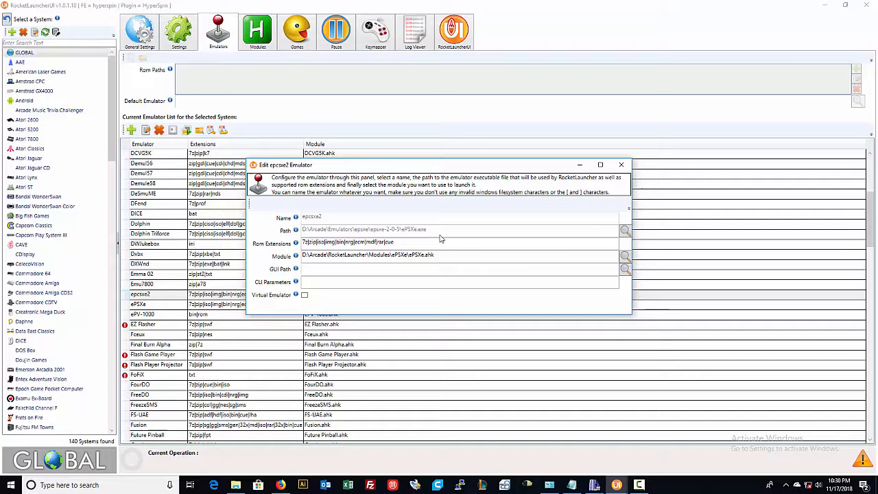
pyautogui.click(621, 164)
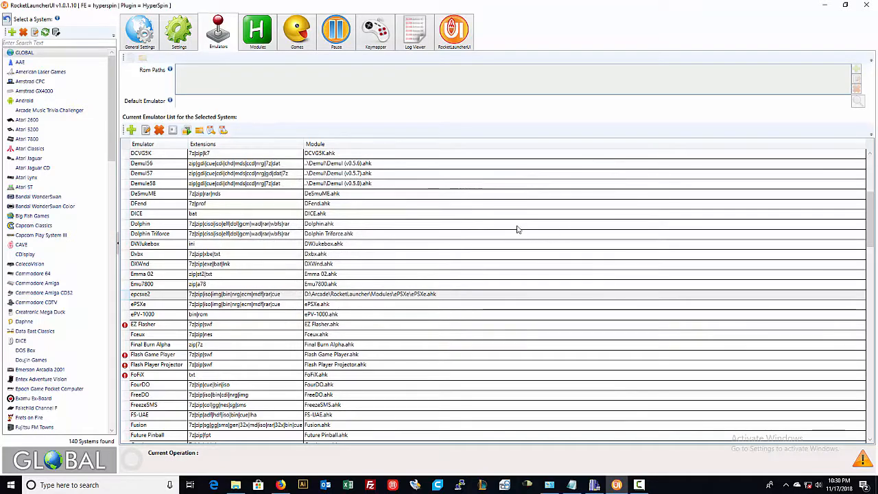